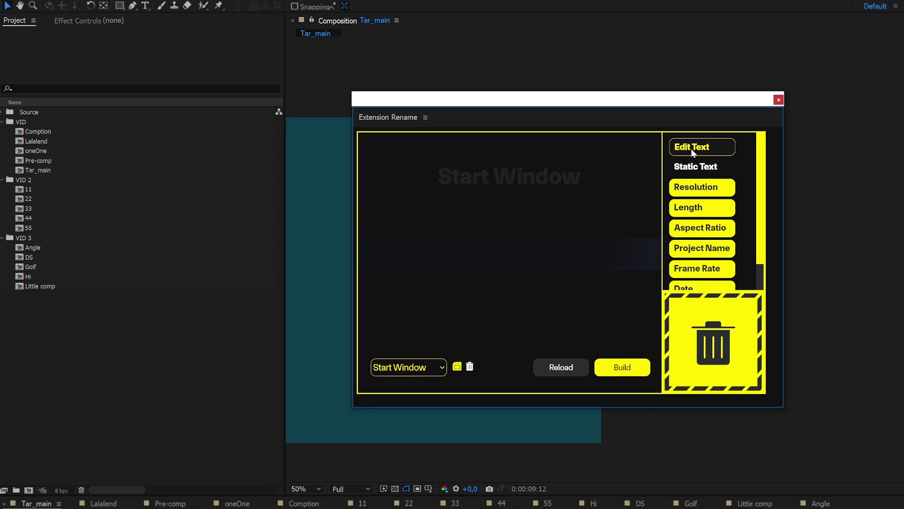
Add Edit Text, Static Text, Resolution, Length and Aspect Ratio parts, then clear the pattern
left_click(691, 149)
left_click(693, 167)
left_click(693, 187)
left_click(693, 207)
left_click(693, 228)
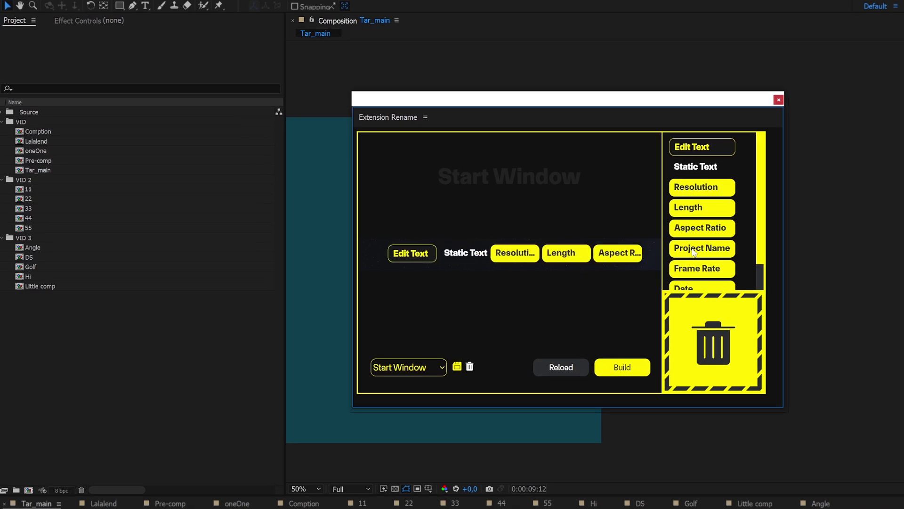
left_click(560, 367)
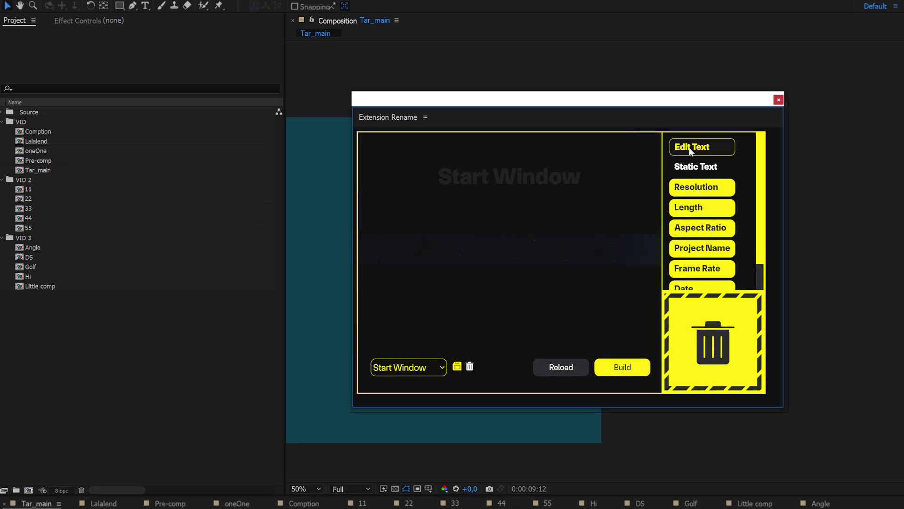
Drag Edit Text, Resolution and Aspect Ratio into the pattern, then remove Resolution and Aspect Ratio
left_click_drag(690, 148, 562, 241)
left_click_drag(690, 191, 586, 255)
left_click_drag(686, 231, 597, 277)
left_click(565, 363)
Add two Static Text parts, a Length, a Resolution and a second Length part after Edit Text
double_click(686, 171)
left_click(683, 176)
left_click(686, 209)
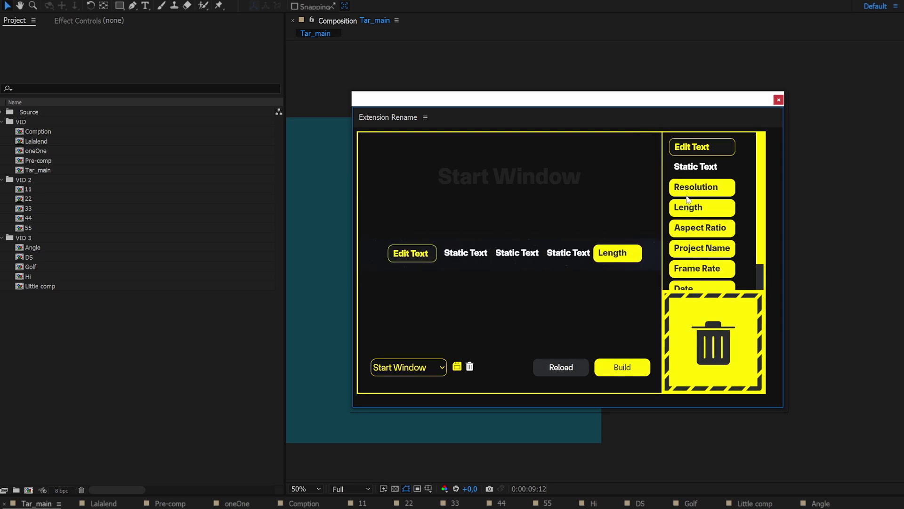
left_click(690, 187)
left_click(683, 209)
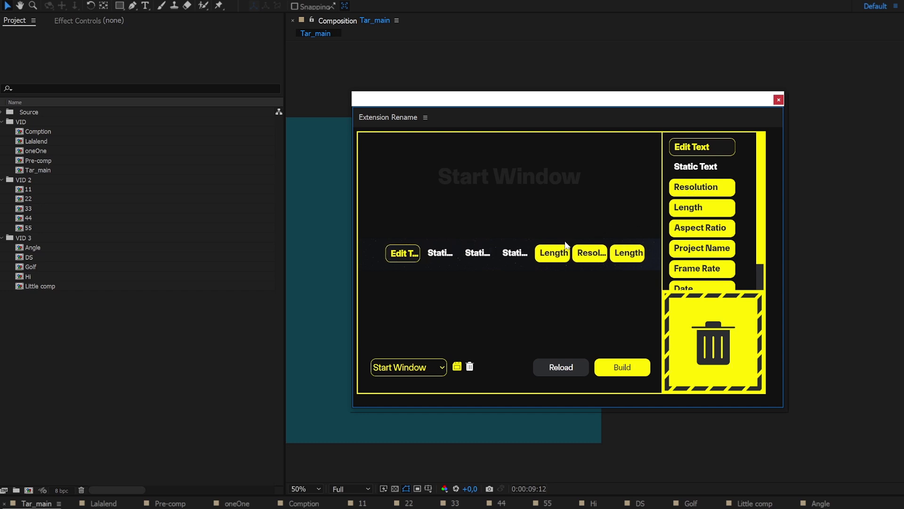
Reorder the parts to Edit Text, _, Length, Static Text, Resolution and delete the extra Length
left_click_drag(552, 255, 465, 255)
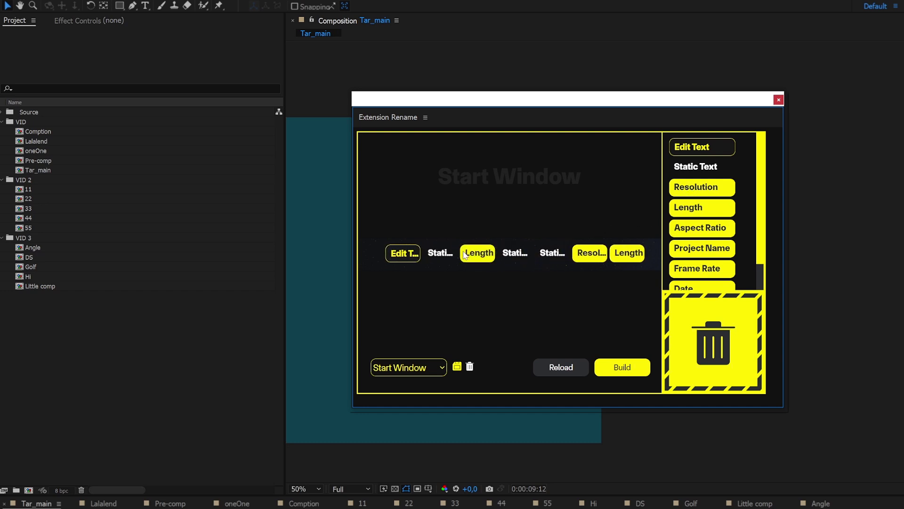
left_click_drag(596, 255, 542, 256)
left_click_drag(628, 257, 653, 308)
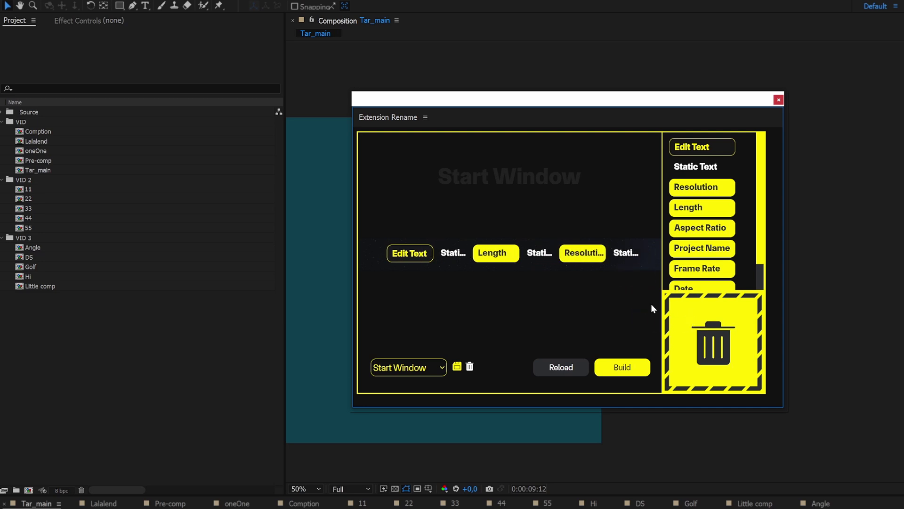
left_click_drag(467, 258, 541, 259)
Set the static text parts to 'sec_' and '_Jack'
type("sec_")
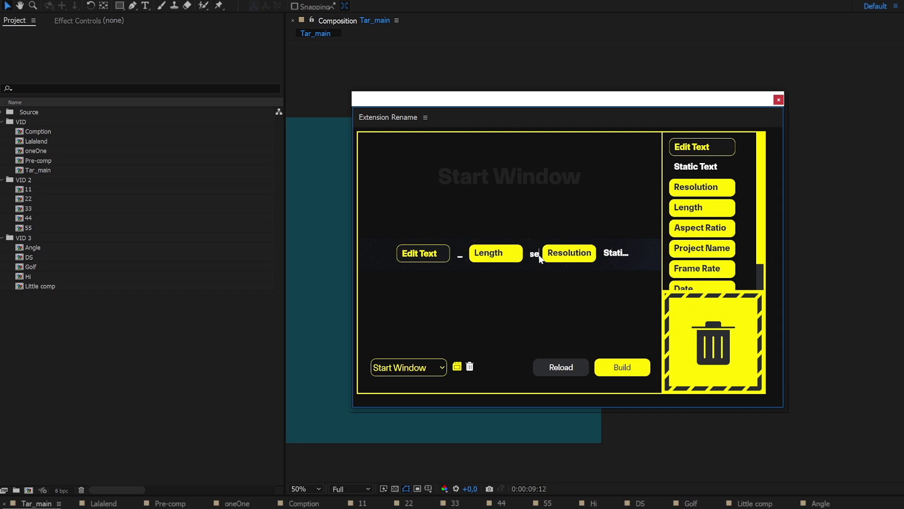
left_click(621, 256)
key("ctrl+a")
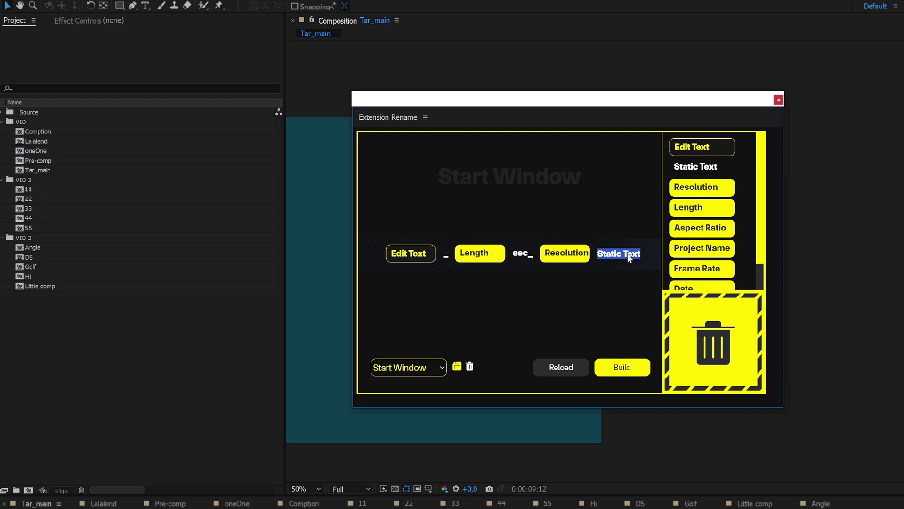
type("_Jack")
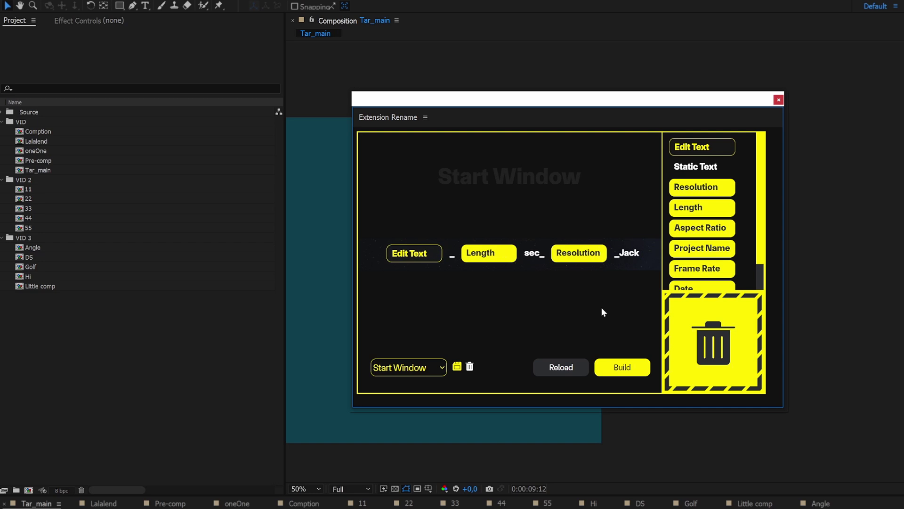
Build the pattern and rename the five VID comps with title 'Title', e.g. Title_16sec_1920x1080_Jack
left_click(622, 368)
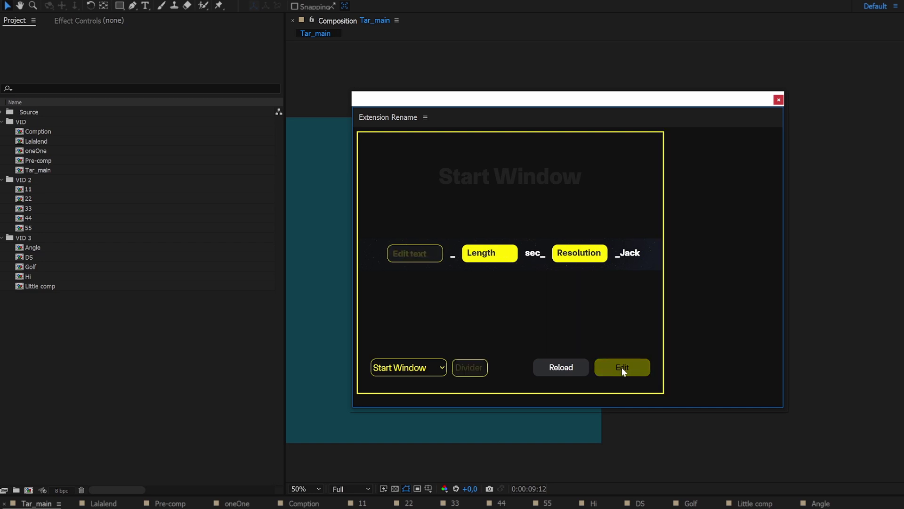
left_click(40, 133)
left_click(45, 170, "shift")
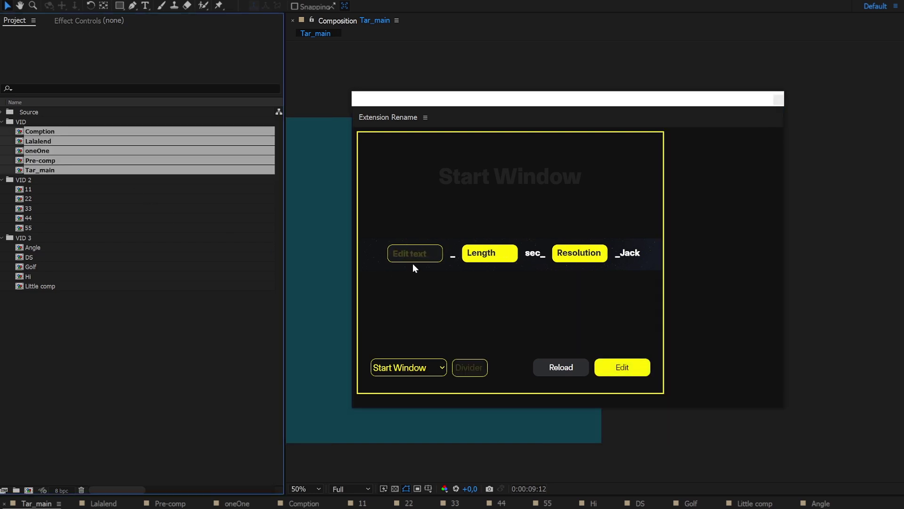
left_click(419, 252)
type("Title")
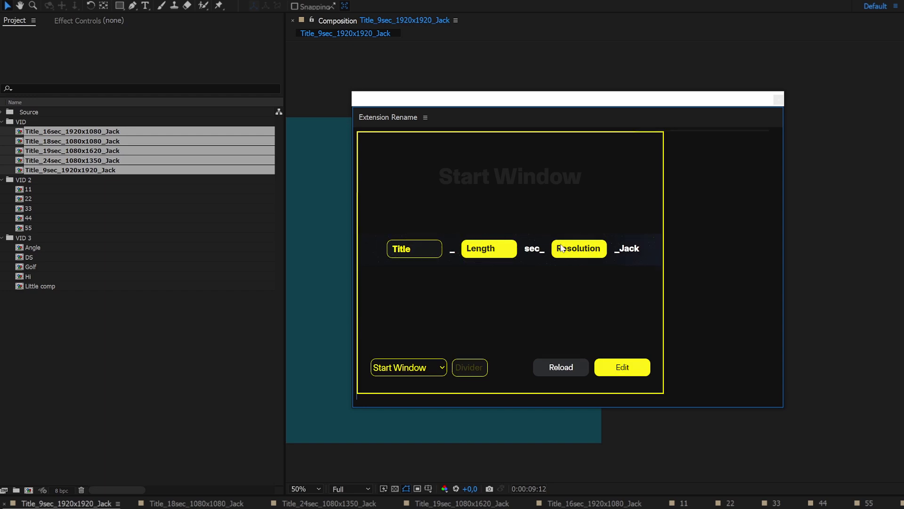
key("ctrl+z")
Map resolution 1080x1080 to Square and 1920x1080 to Landscape in the Resolution naming rules
left_click(622, 367)
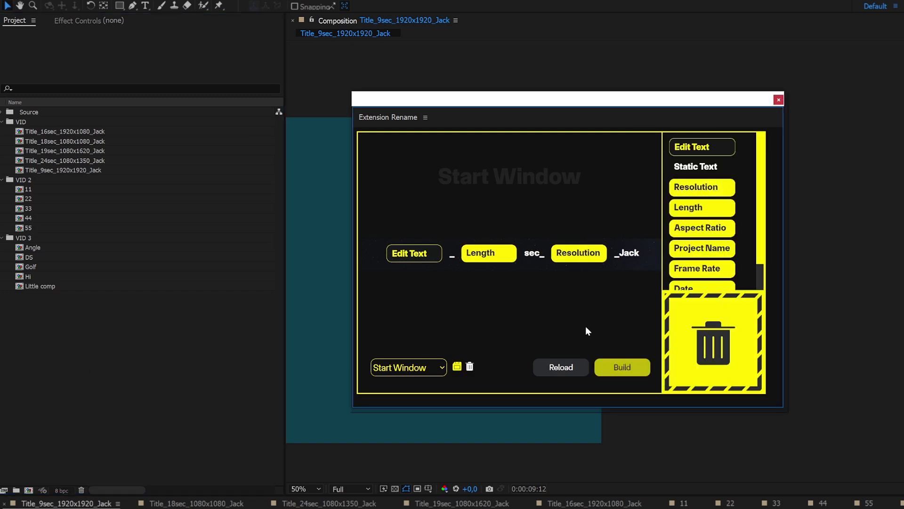
left_click(572, 257)
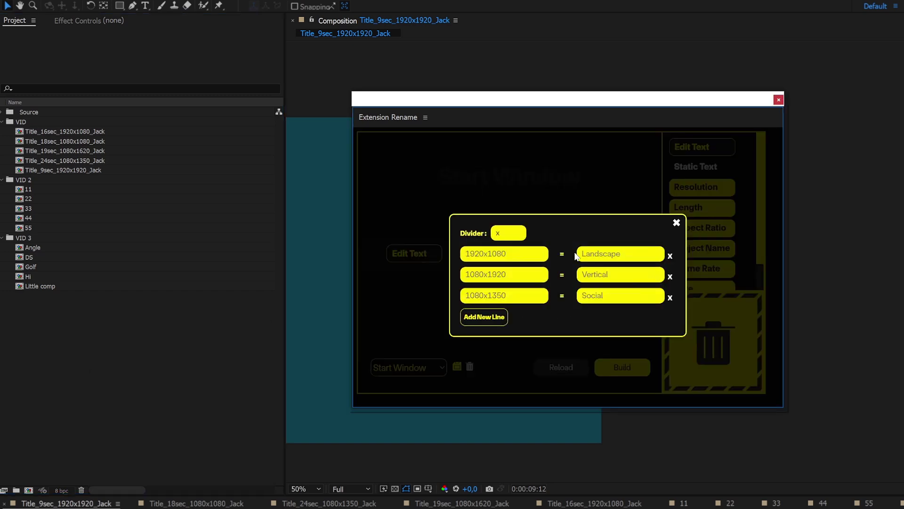
type("1920")
double_click(507, 252)
type("1")
type("S")
type("19")
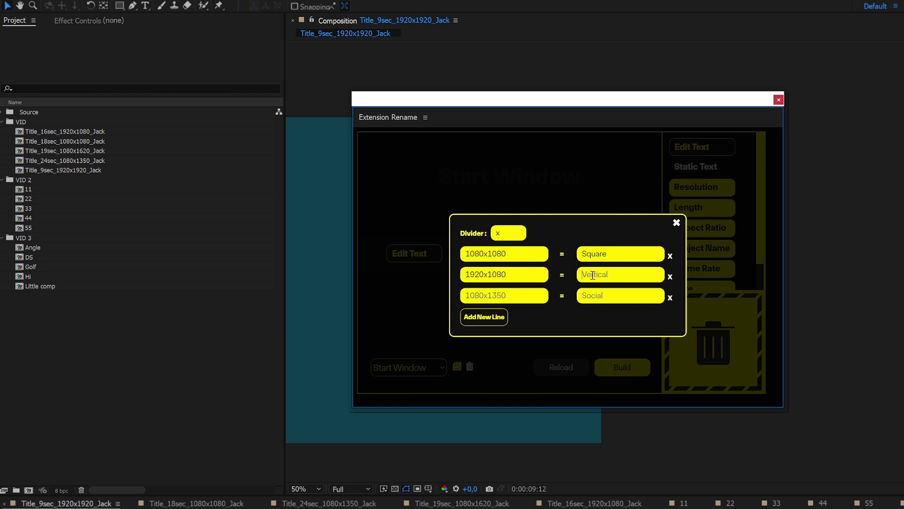
type("Landscape")
Build the pattern and rename VID 2 comps 11–55 with title 'Title2', using Landscape/Square aliases
left_click(678, 223)
left_click(620, 369)
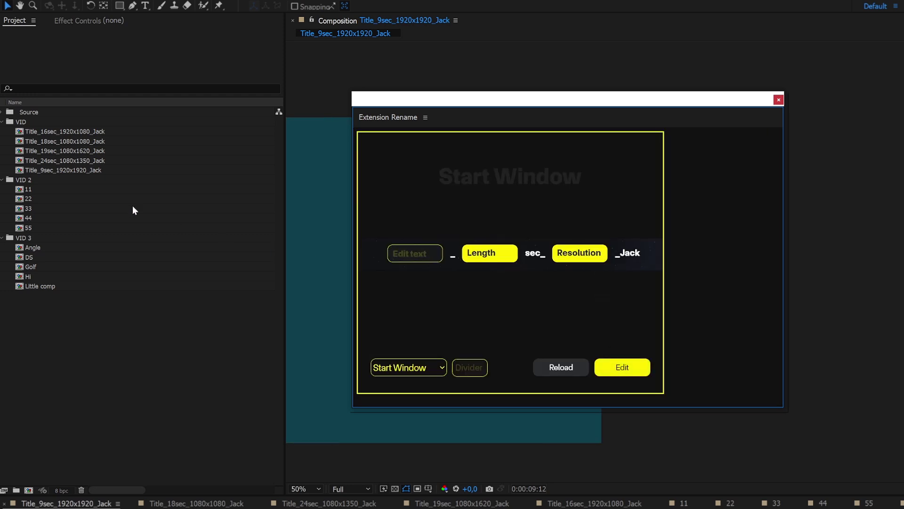
left_click(31, 190)
left_click(32, 229, "shift")
left_click(421, 253)
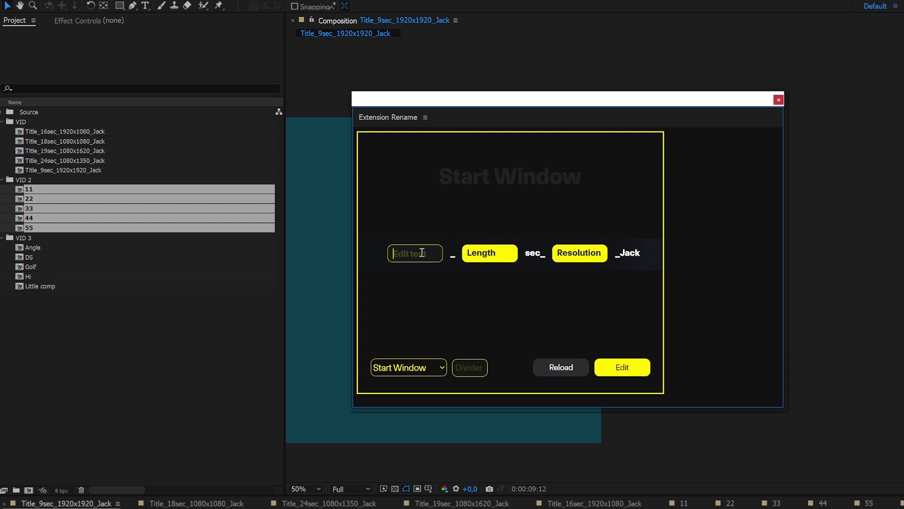
type("Title2")
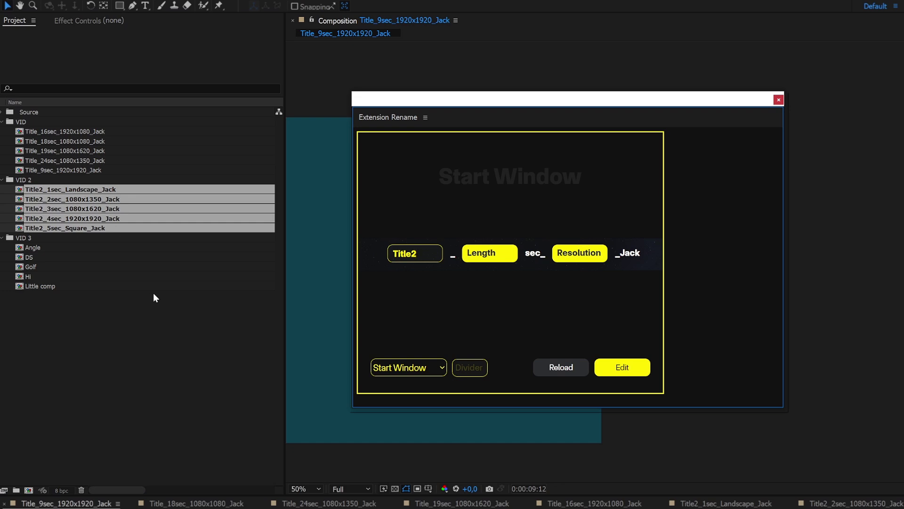
Save the current pattern as preset 'MyPreset' and load it from the preset list
left_click(115, 368)
left_click(622, 367)
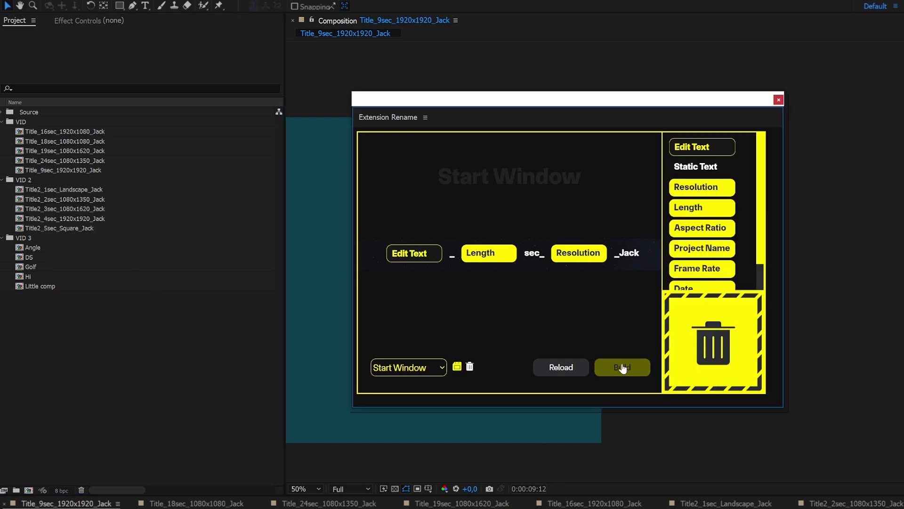
left_click(457, 366)
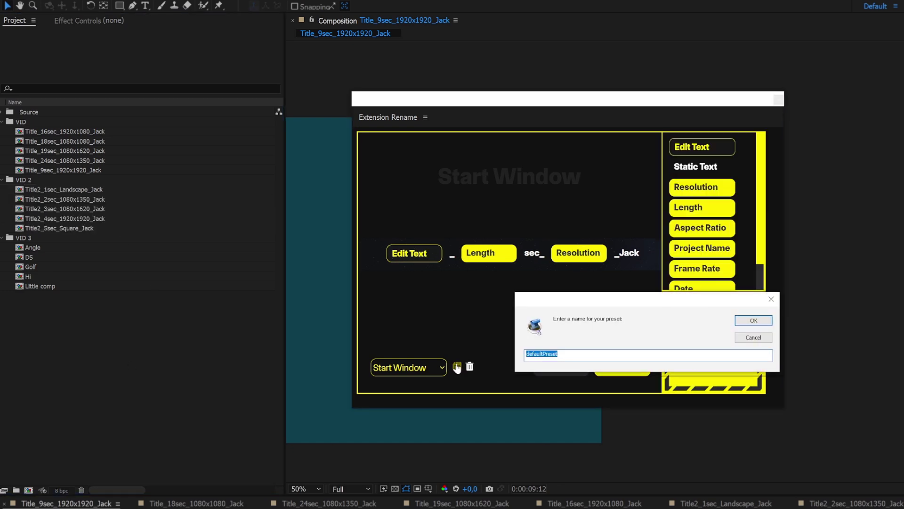
type("MyPreset")
left_click(742, 322)
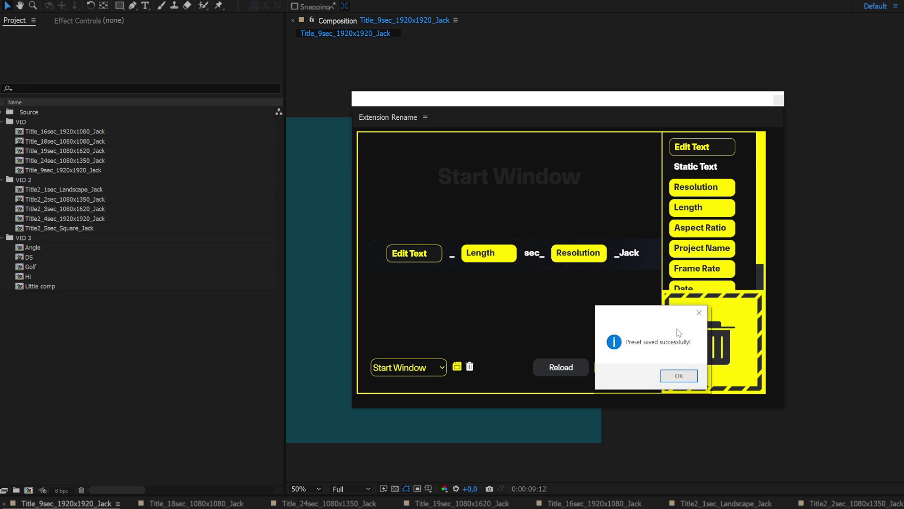
left_click(672, 376)
left_click(410, 367)
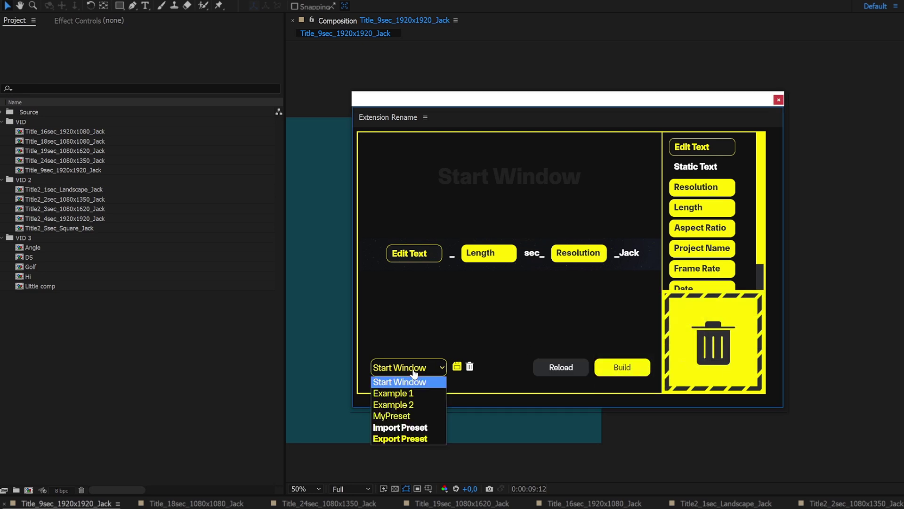
left_click(408, 416)
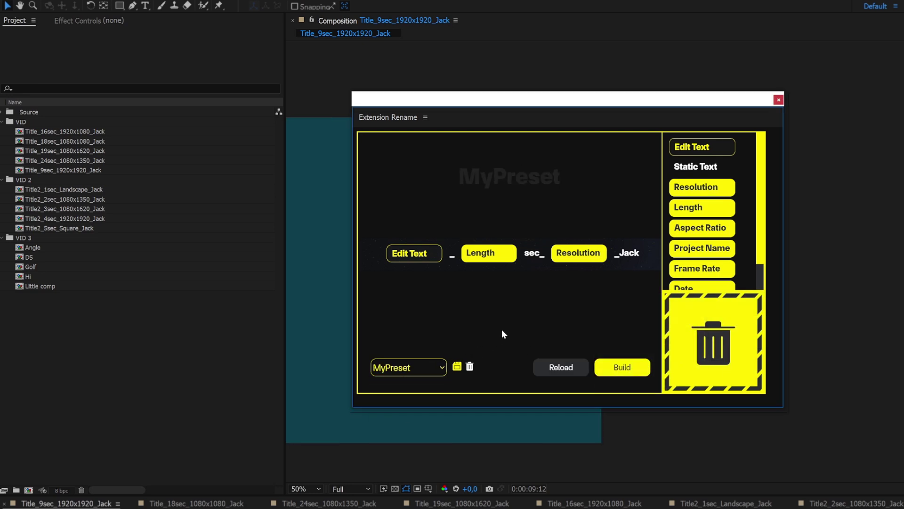
Export MyPreset to the file MyPreset.preset and dismiss the success message
left_click(400, 372)
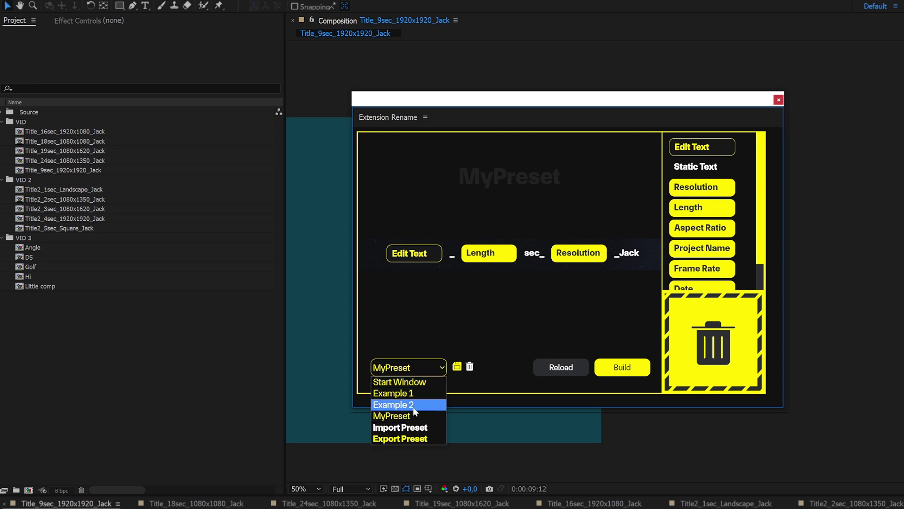
left_click(415, 439)
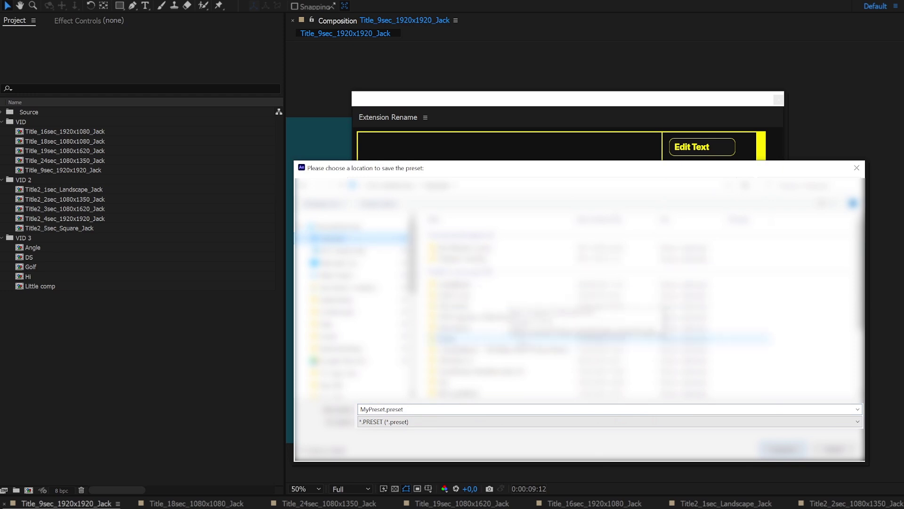
key("Return")
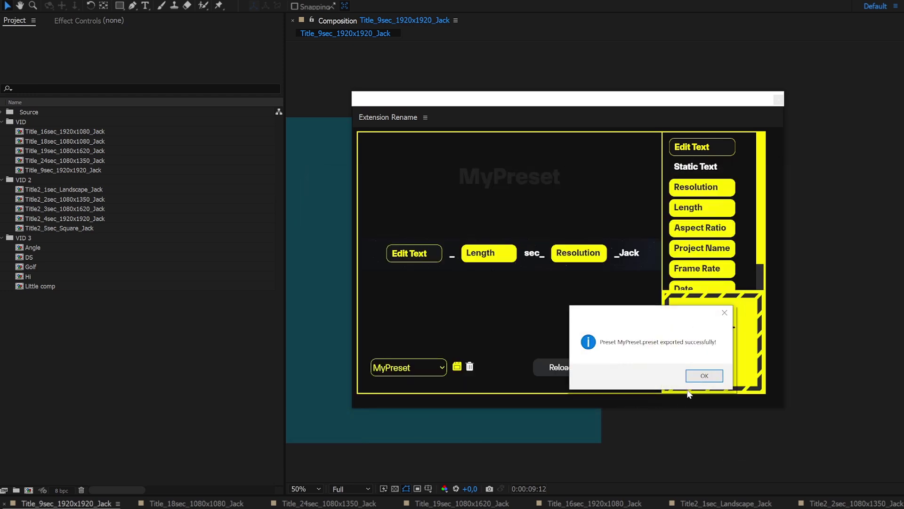
left_click(698, 378)
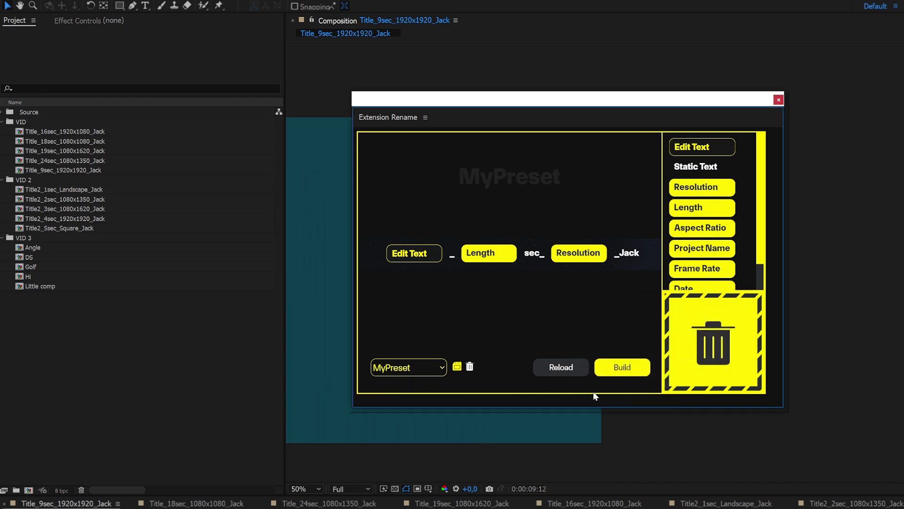
Delete the MyPreset preset and dismiss the deletion message
left_click(469, 367)
left_click(649, 376)
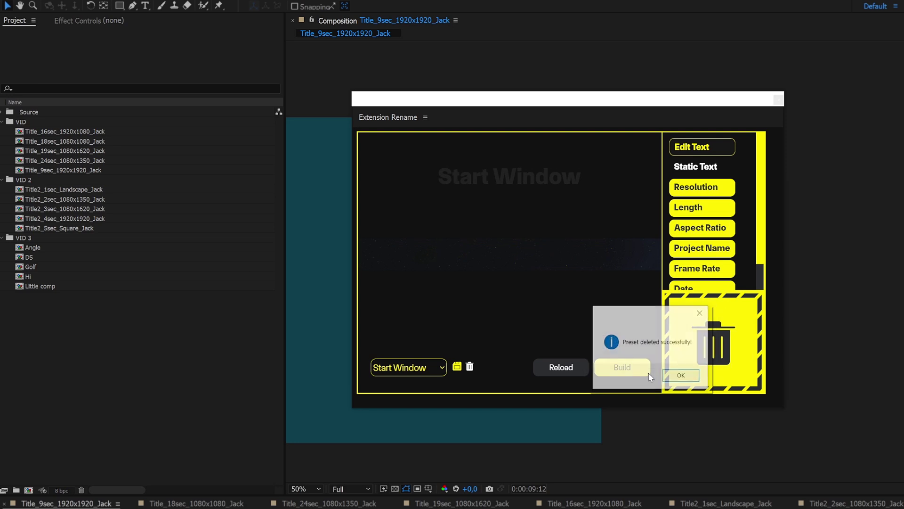
left_click(682, 376)
Import MyPreset.preset from file and keep MyPreset as the loaded preset
left_click(431, 368)
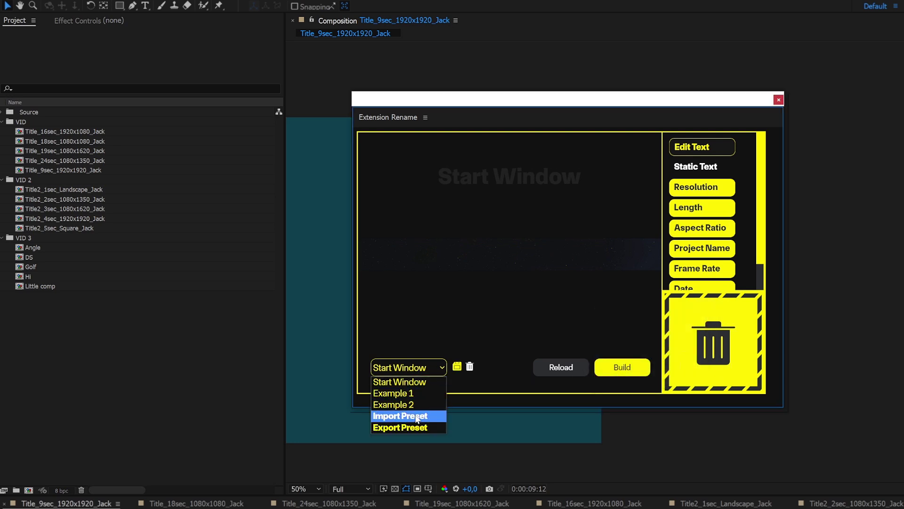
left_click(417, 416)
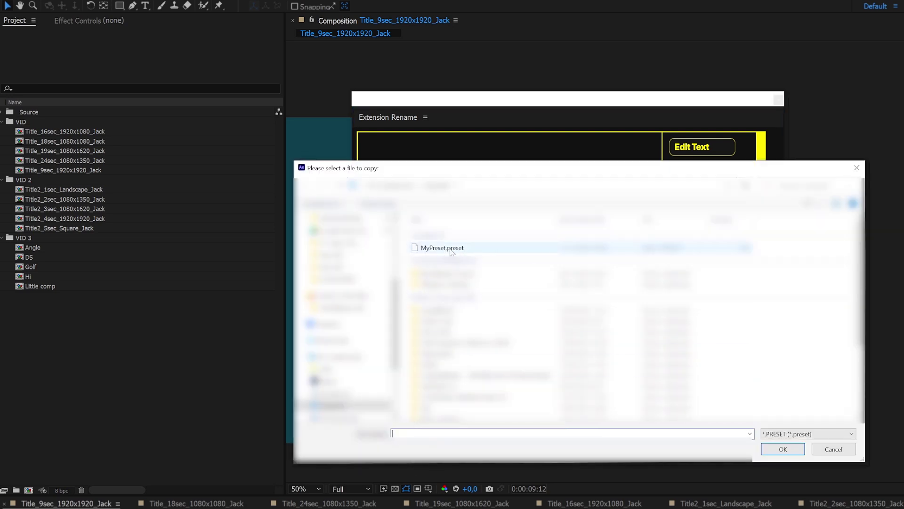
left_click(478, 251)
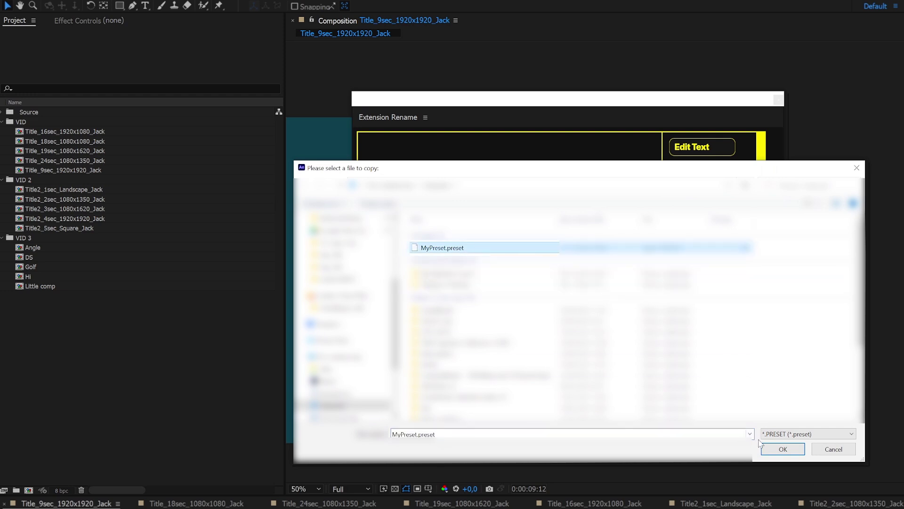
left_click(783, 449)
left_click(677, 375)
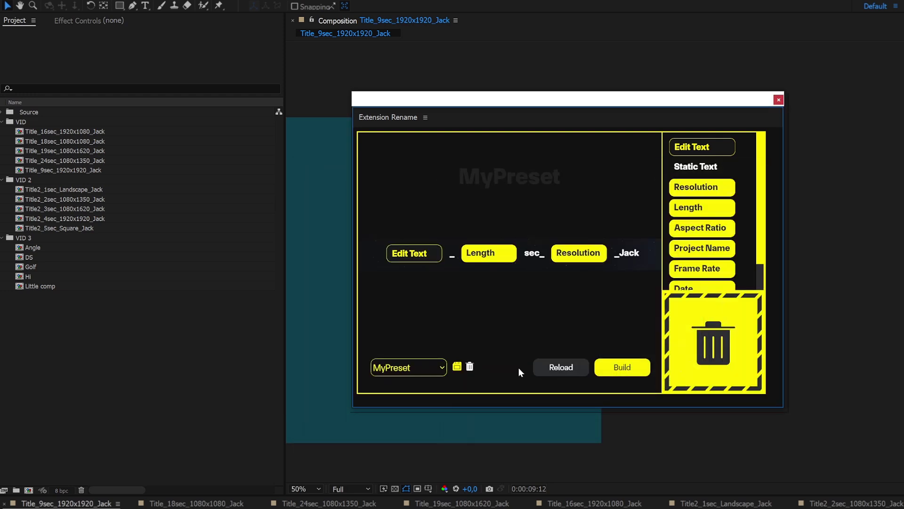
left_click(413, 369)
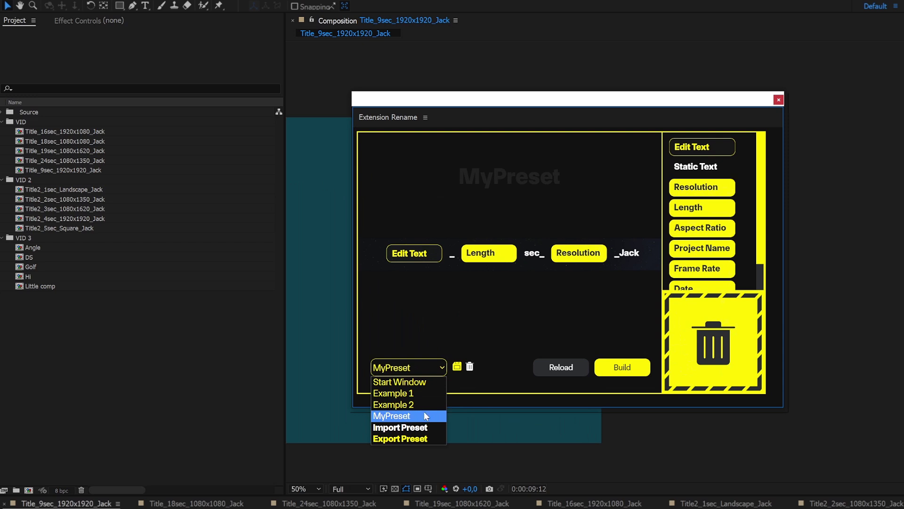
left_click(503, 325)
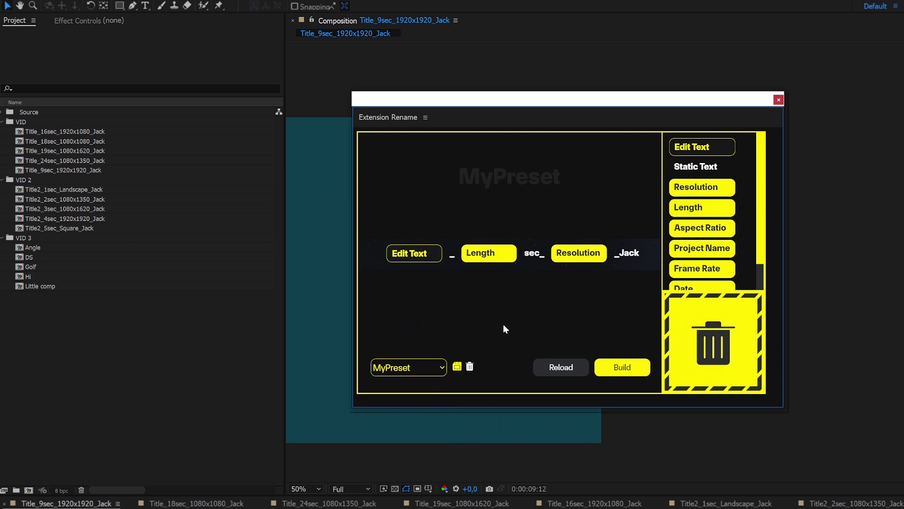
Load the Start Window preset and add Edit Text, Static Text, Resolution, Length and Aspect Ratio chips
left_click(395, 368)
left_click(400, 380)
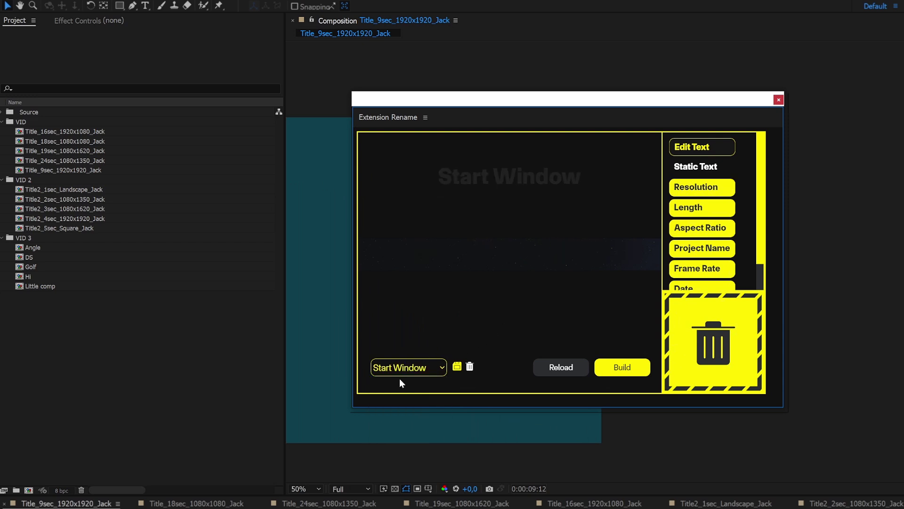
left_click(692, 151)
left_click(691, 172)
left_click(690, 192)
left_click(686, 212)
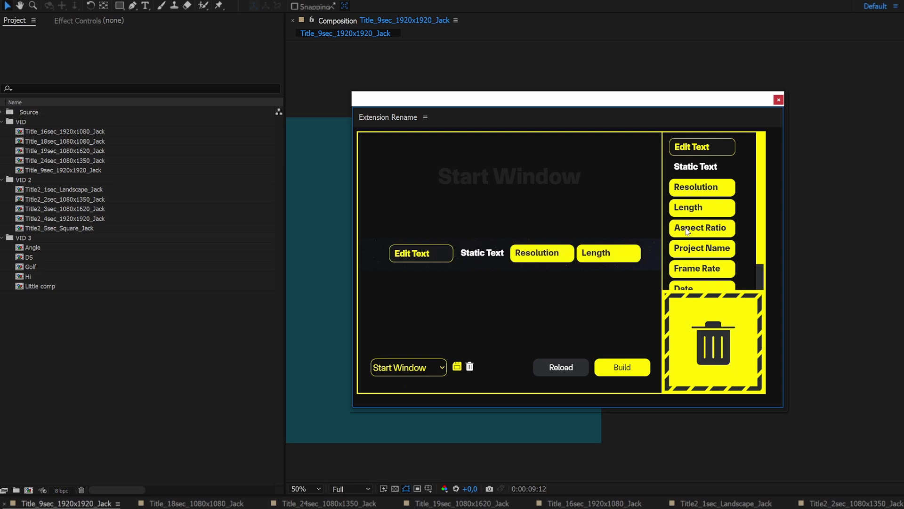
left_click(688, 229)
Add Project Name, Frame Rate, Date and Option 1 chips to the name
left_click(693, 251)
left_click(693, 266)
scroll(695, 231, "down", 1)
scroll(695, 231, "down", 1)
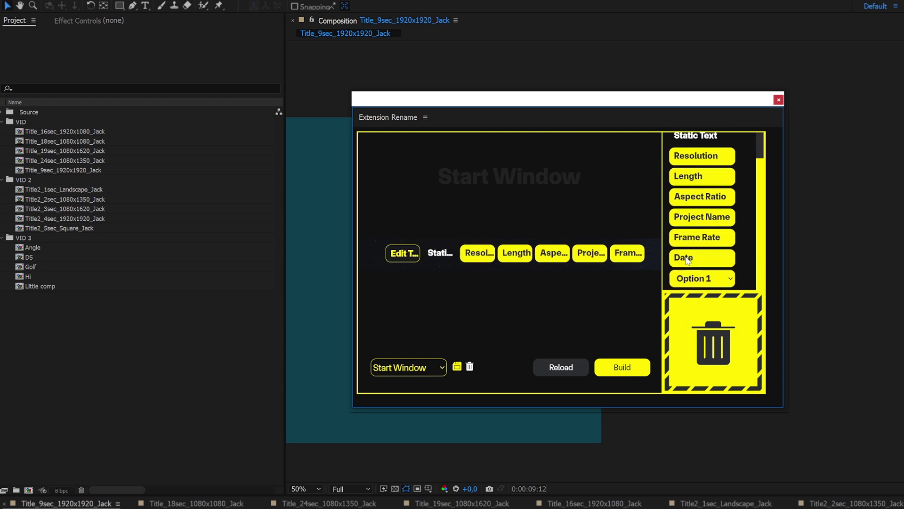
left_click(691, 259)
left_click(695, 279)
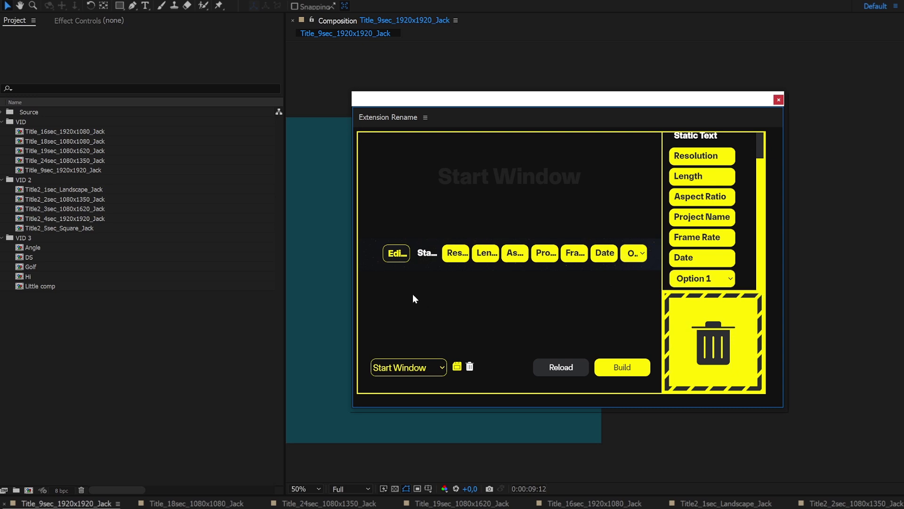
Inspect the Resolution, Length and Project Name chip settings without changing them
right_click(455, 255)
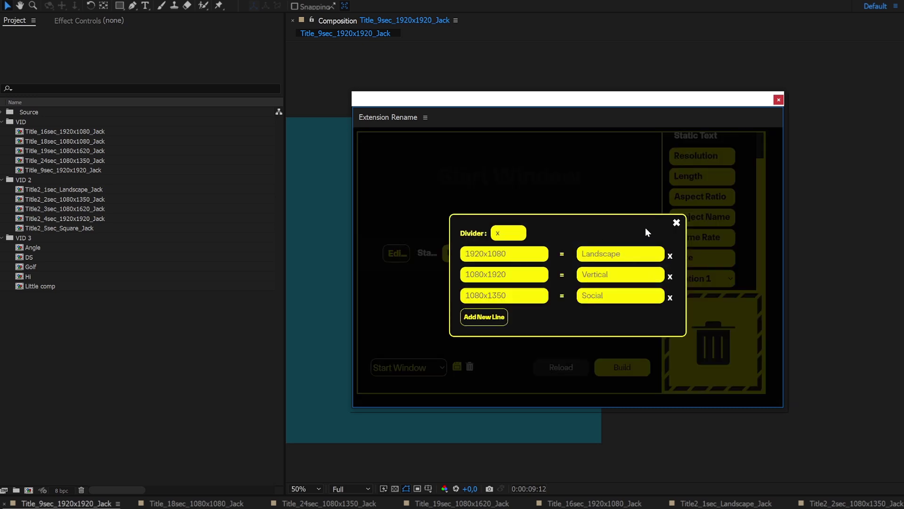
left_click(676, 222)
right_click(485, 255)
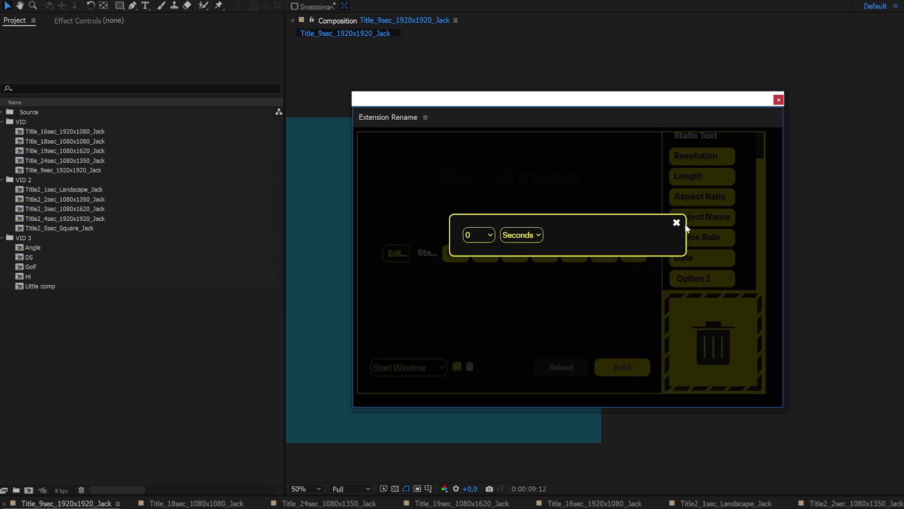
left_click(479, 236)
left_click(522, 238)
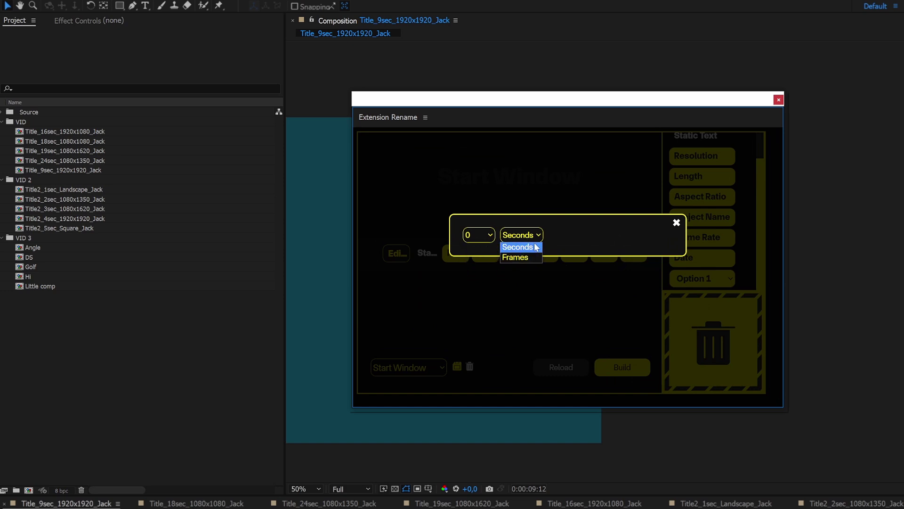
left_click(677, 222)
right_click(546, 255)
left_click(501, 234)
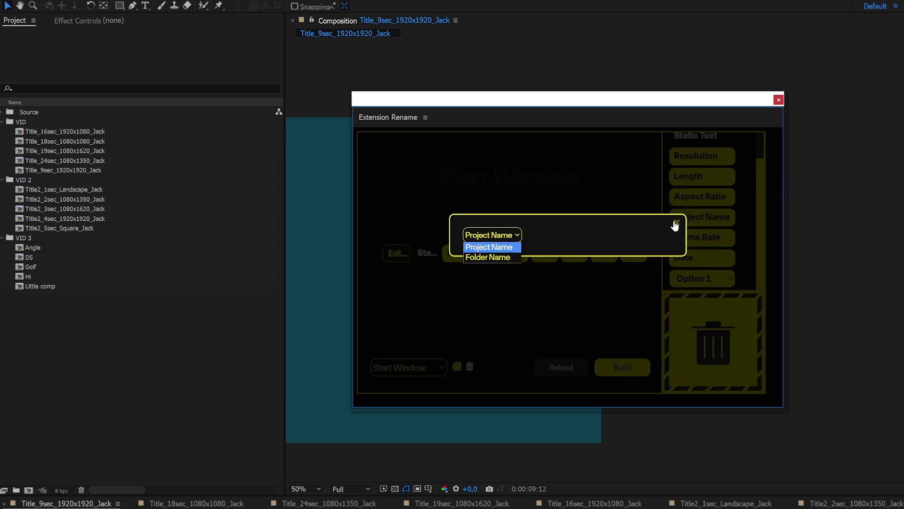
left_click(676, 222)
Inspect the Frame Rate and Date chip settings, leaving the date parts unchanged
right_click(580, 255)
left_click(486, 236)
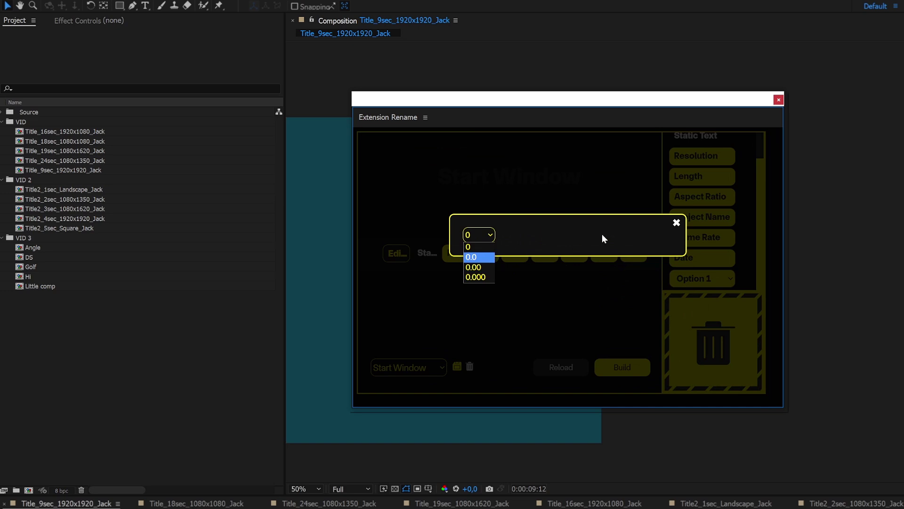
left_click(676, 223)
right_click(595, 255)
left_click(509, 228)
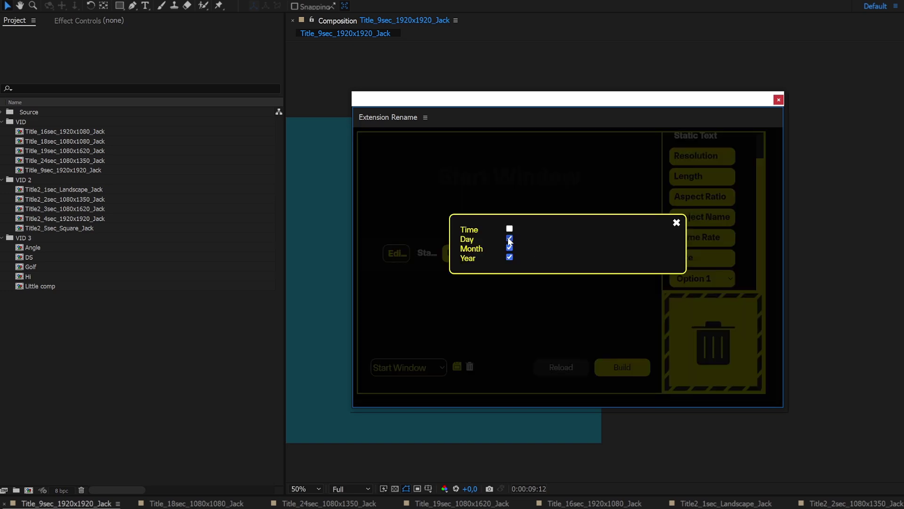
left_click(509, 228)
left_click(676, 222)
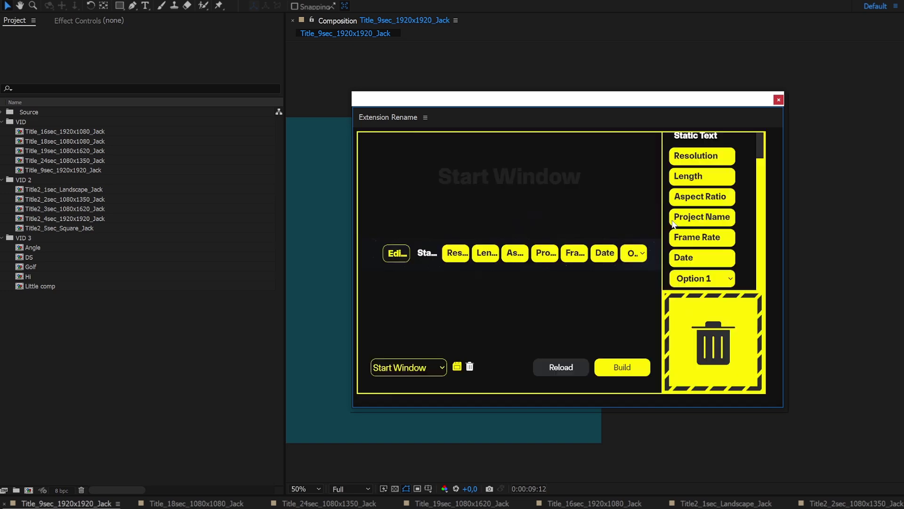
Add 'Option 4' and remove Option 3 from the Option chip's values
right_click(635, 255)
type("O")
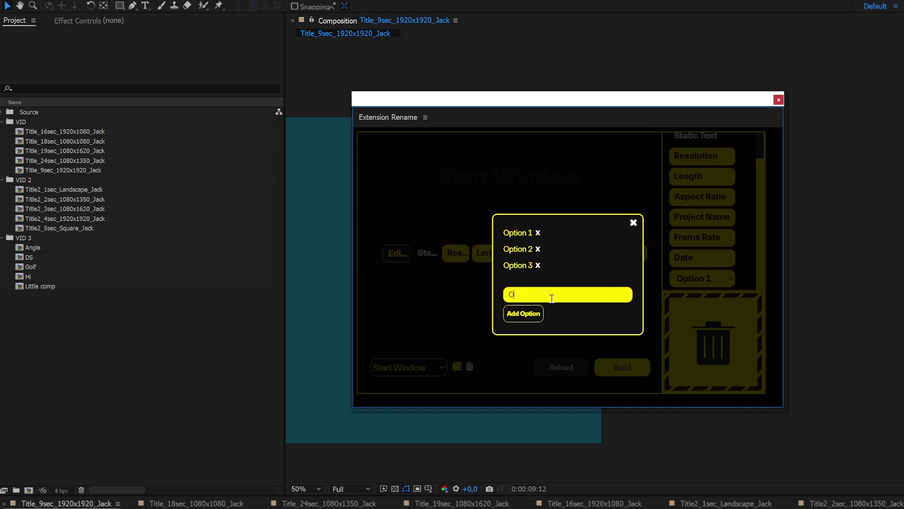
type("ption 4")
left_click(524, 314)
left_click(538, 265)
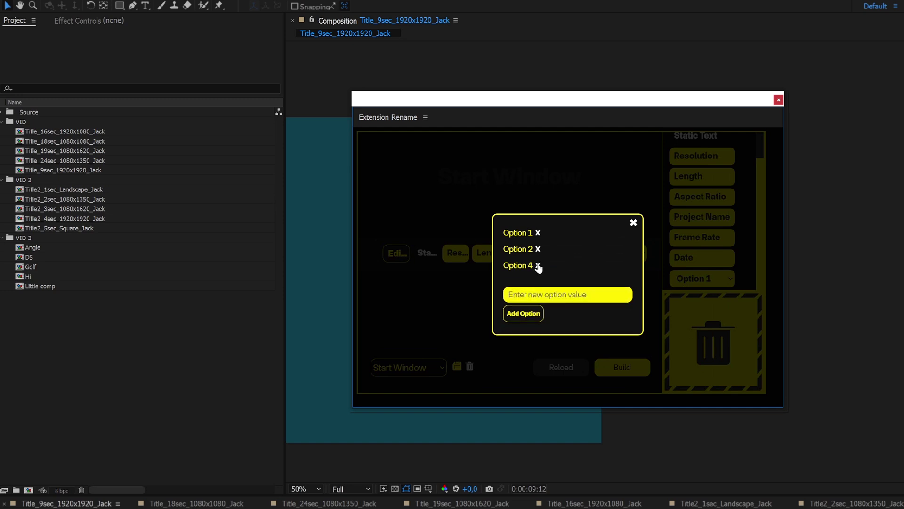
left_click(633, 223)
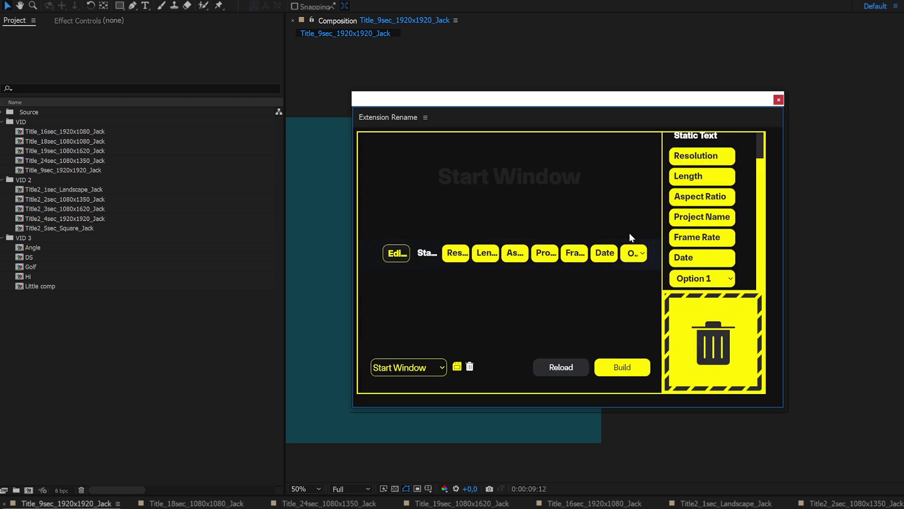
Save the full naming row as preset 'All' and load it from the preset list
left_click(457, 367)
type("All")
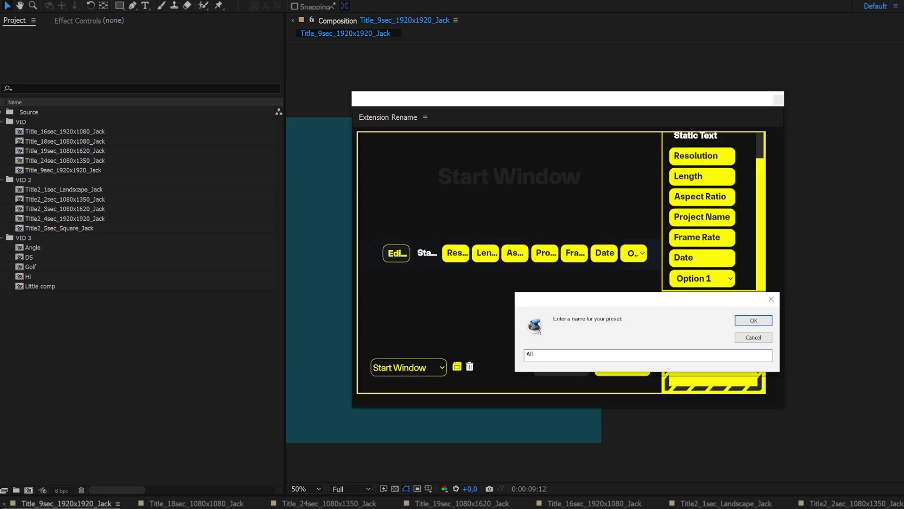
left_click(753, 320)
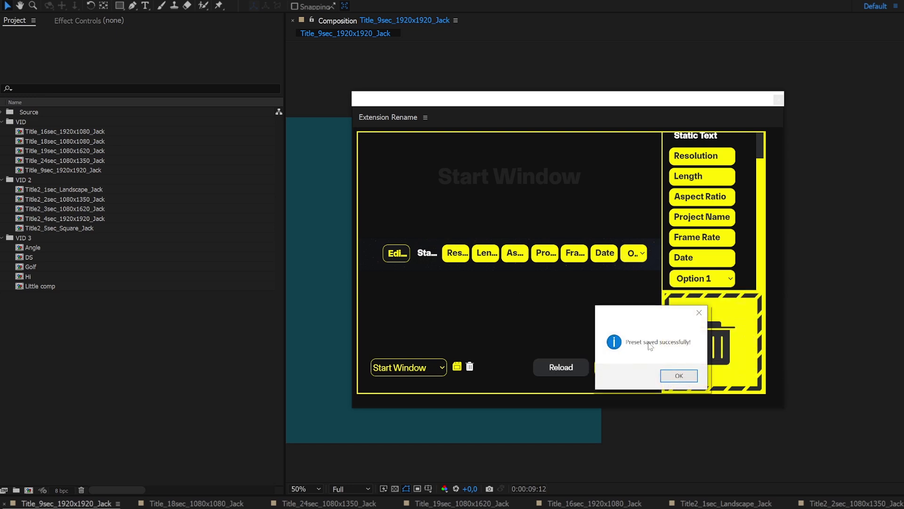
left_click(672, 376)
left_click(401, 368)
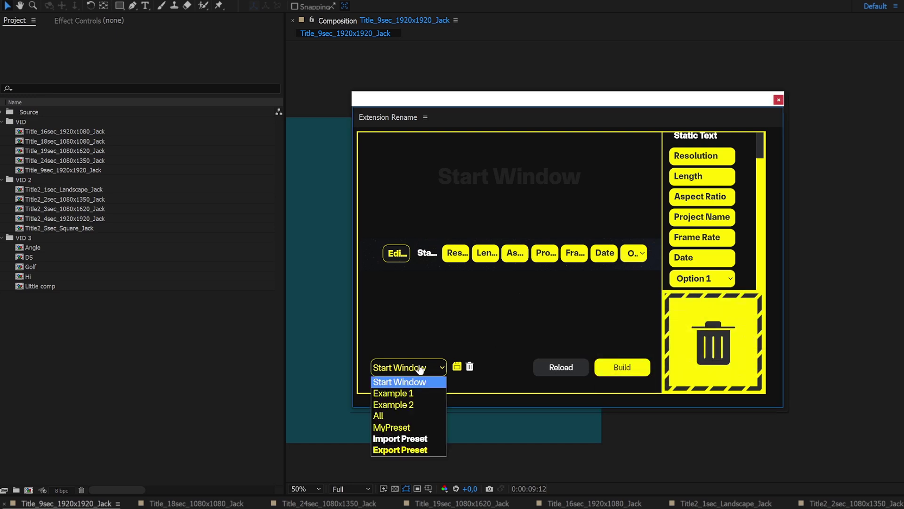
left_click(394, 416)
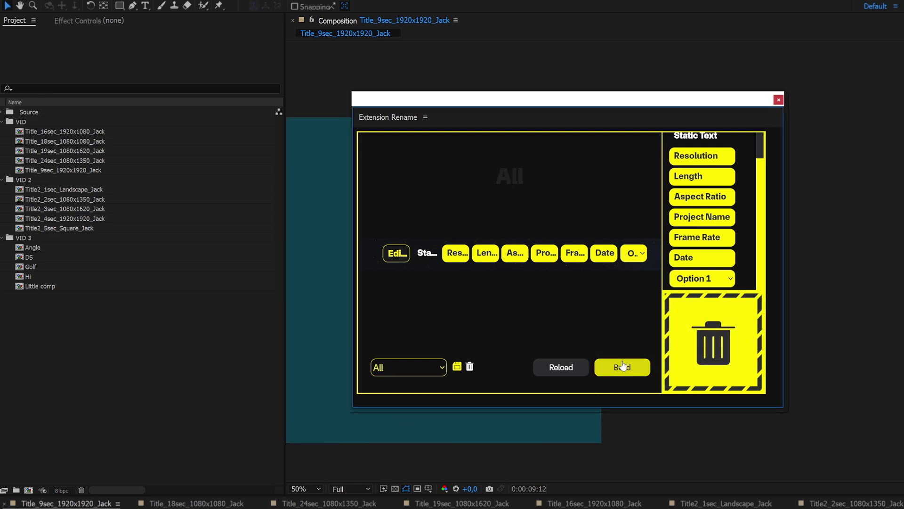
Build the All preset, focus its Divider field, and dock Extension Rename in the right column
left_click(621, 367)
left_click(467, 367)
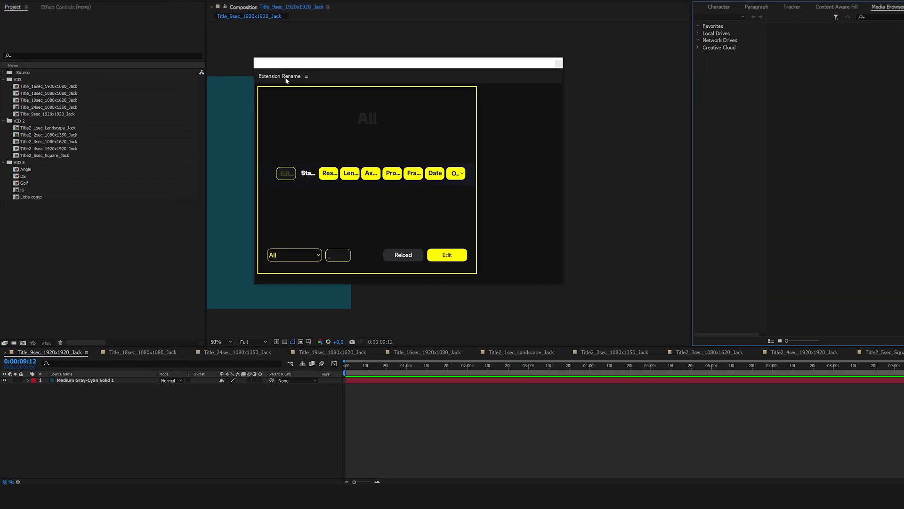
left_click_drag(355, 113, 719, 329)
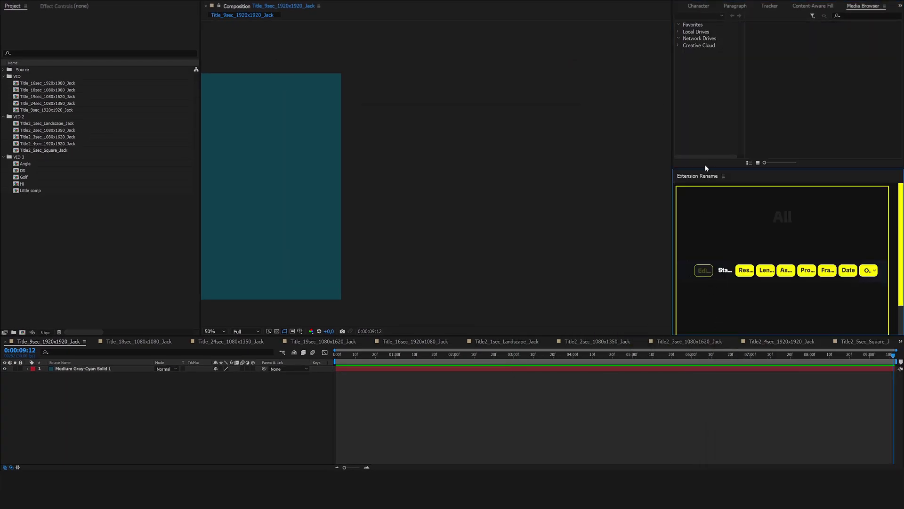
Shrink the docked Extension Rename panel to a compact strip, then close it
left_click_drag(705, 168, 710, 272)
right_click(692, 279)
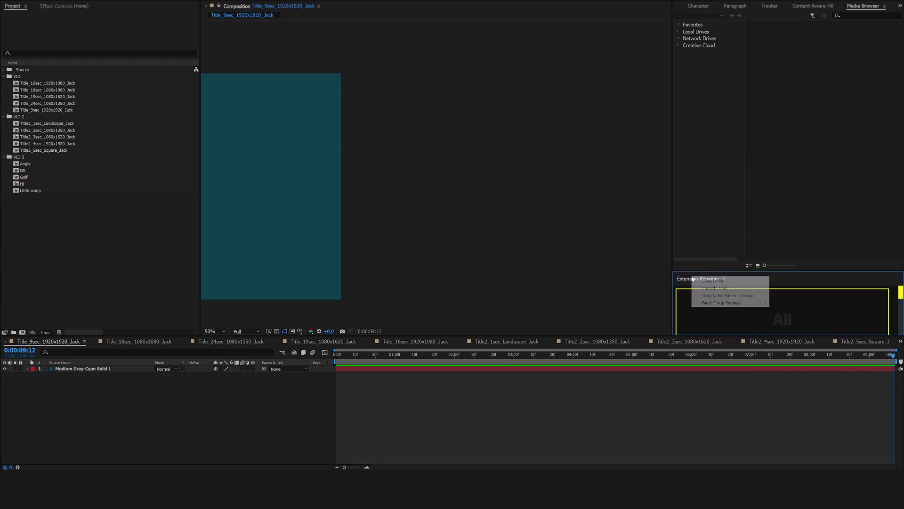
left_click(717, 281)
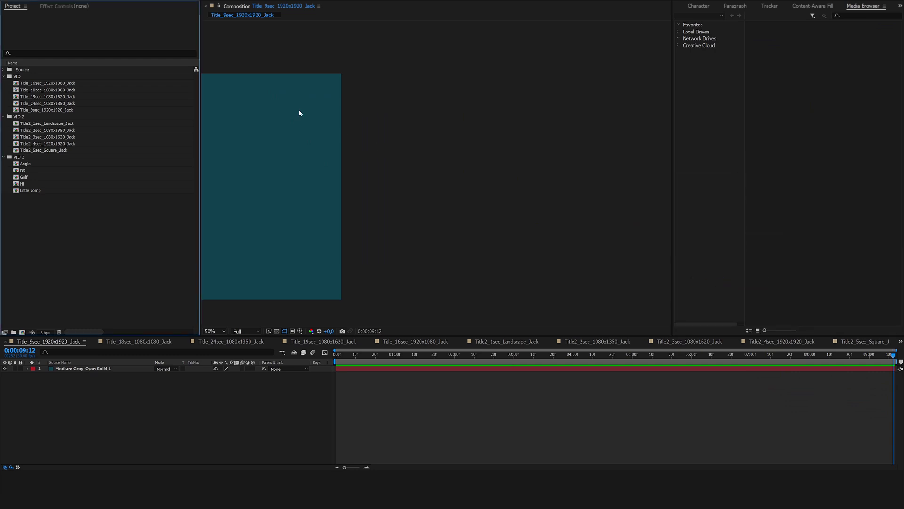
Reopen Extension Rename from Window > Extensions so it docks again showing the All pattern
left_click(118, 1)
mouse_move(128, 17)
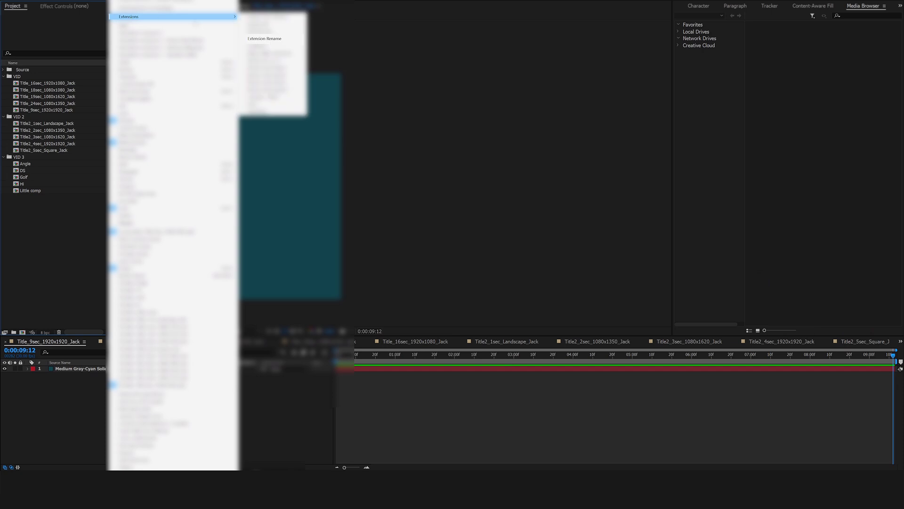
left_click(286, 39)
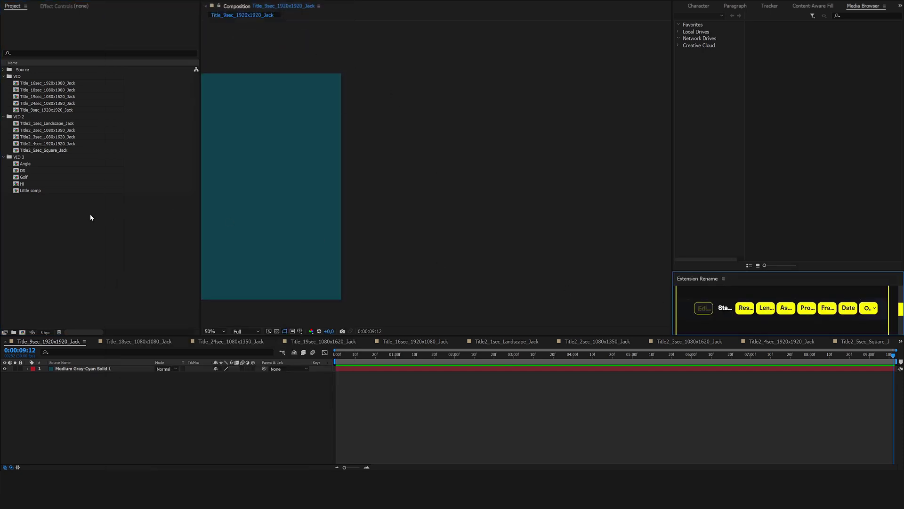
Rename the five VID 3 comps with the All pattern to Thanks_Static Text_ names, then reselect them
left_click_drag(91, 217, 30, 162)
left_click(704, 307)
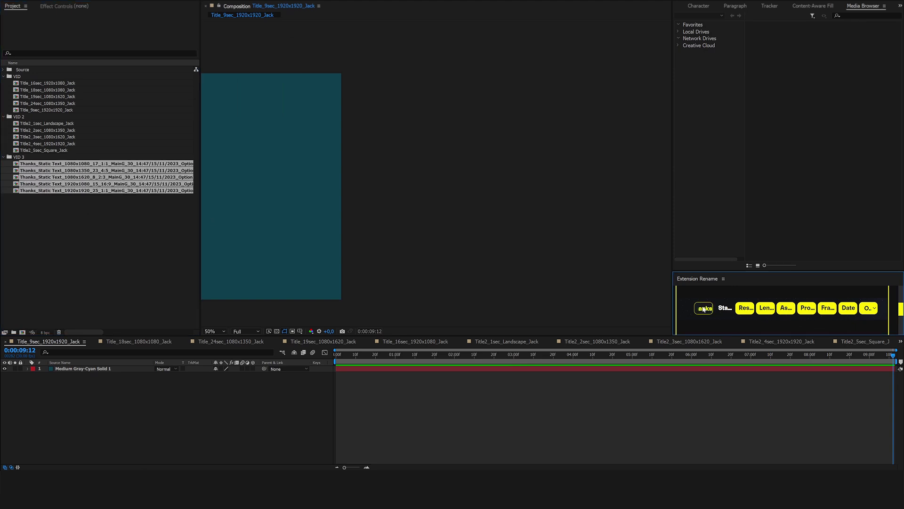
left_click_drag(85, 217, 49, 165)
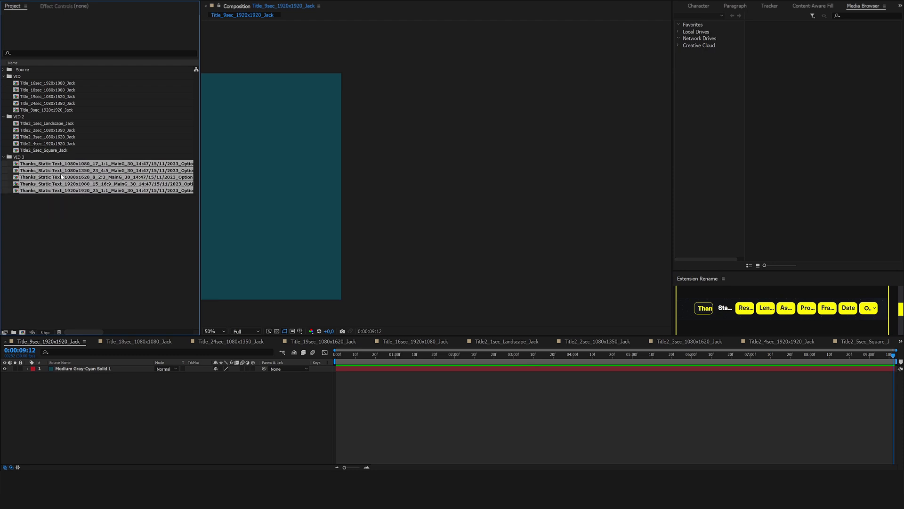